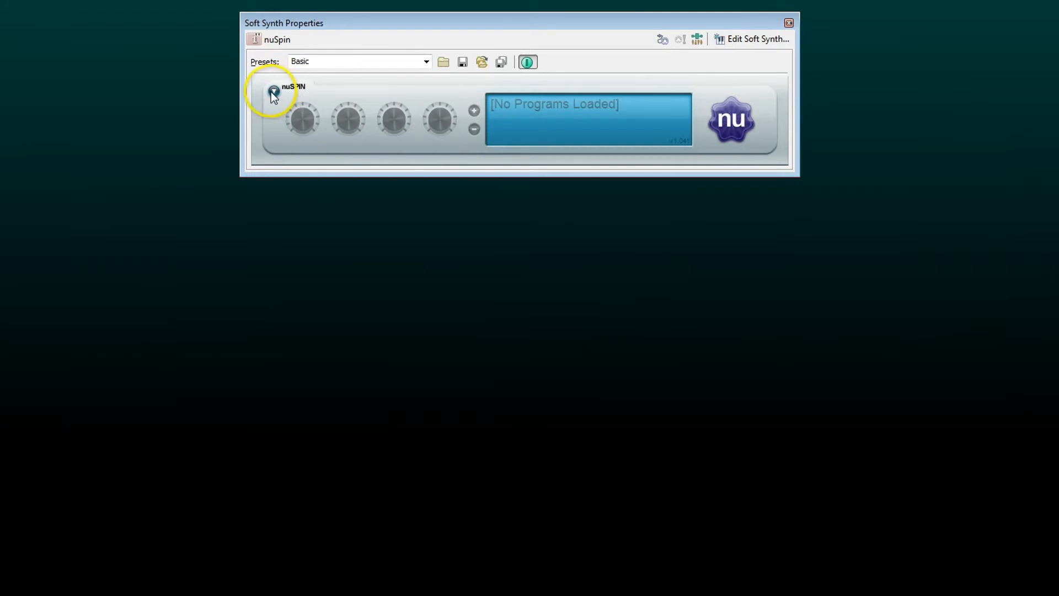
Step: Create a new wavetable and disable Align phase of harmonics, keeping Remove DC offset enabled
{"action": "left_click", "coordinate": [287, 142]}
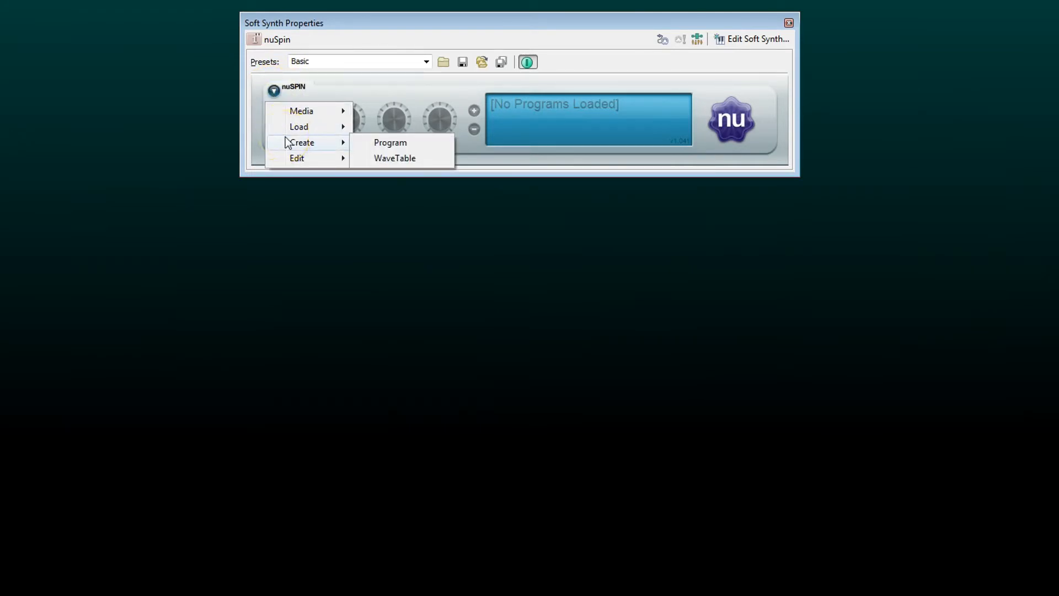
{"action": "left_click", "coordinate": [408, 158]}
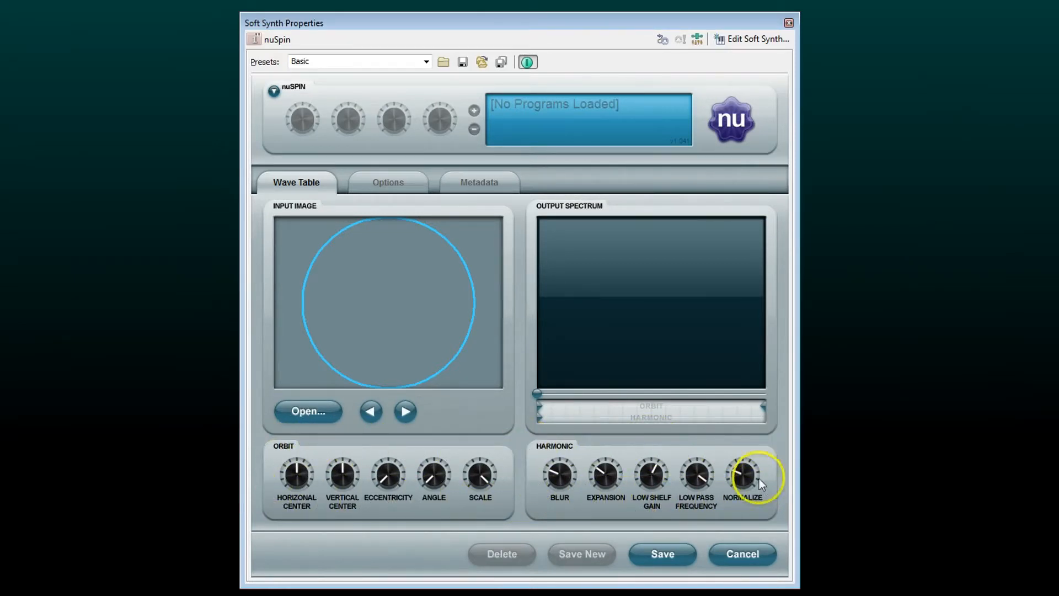
{"action": "left_click", "coordinate": [388, 180]}
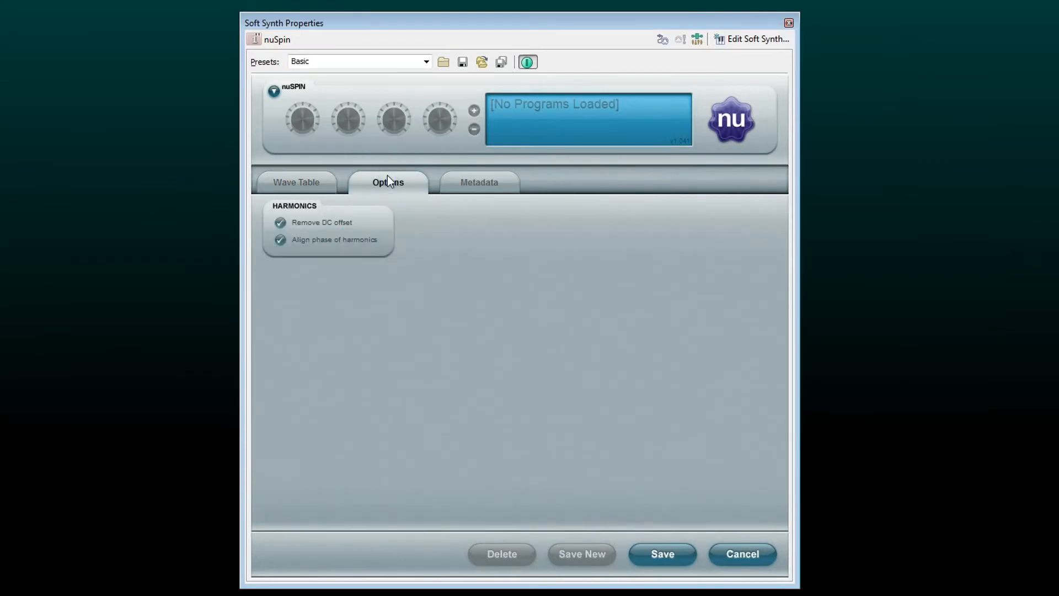
{"action": "left_click", "coordinate": [280, 222]}
{"action": "left_click", "coordinate": [282, 241]}
{"action": "left_click", "coordinate": [279, 240]}
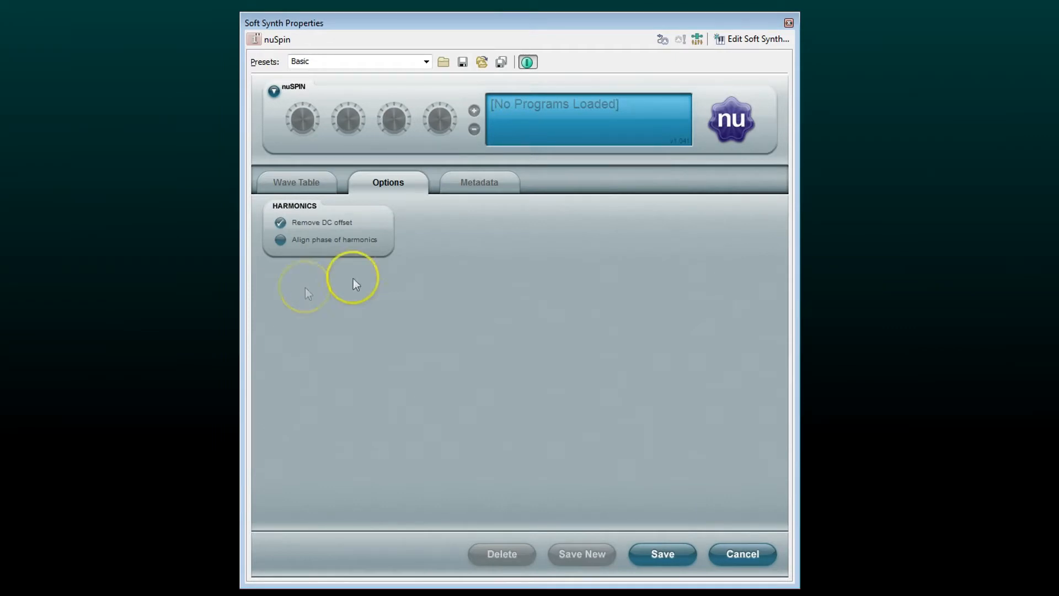
Step: Set the wavetable's short and long names to Demo and add "nuVibrations LLC" after "© 2014" in the description
{"action": "left_click", "coordinate": [479, 186]}
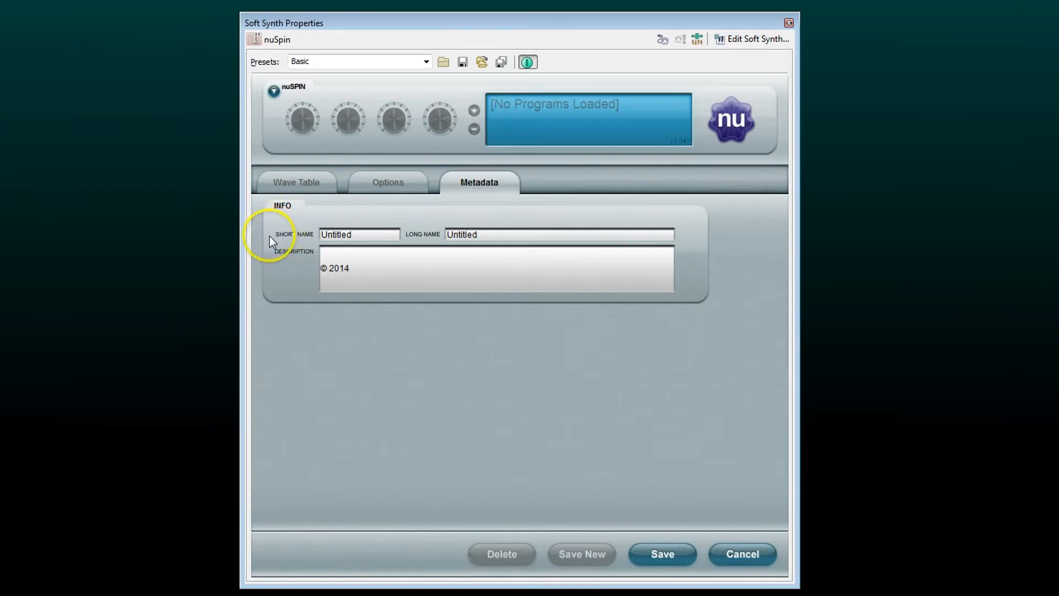
{"action": "double_click", "coordinate": [372, 232]}
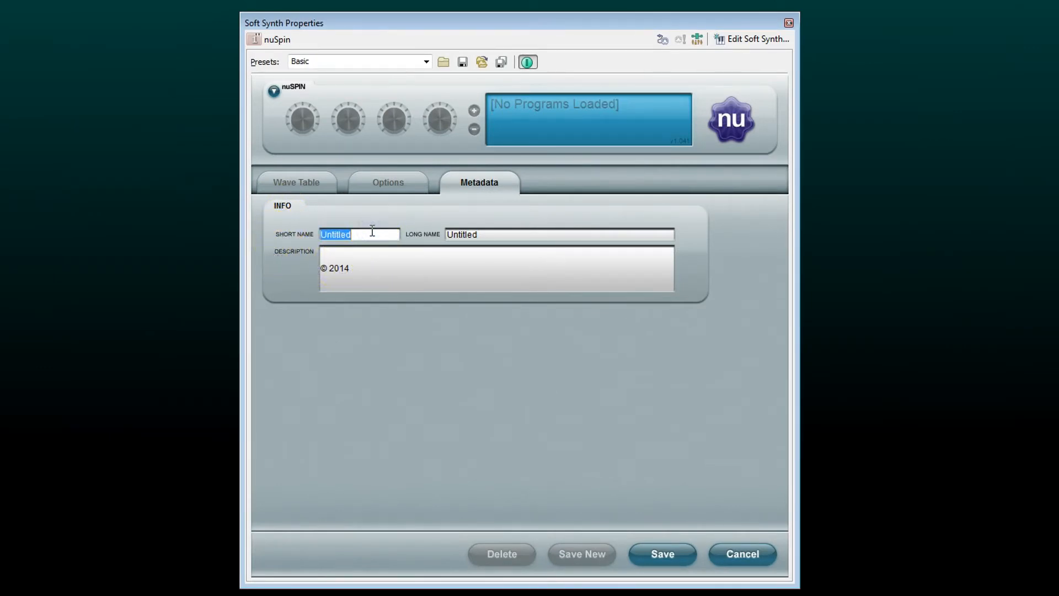
{"action": "type", "text": "Demo"}
{"action": "double_click", "coordinate": [531, 235]}
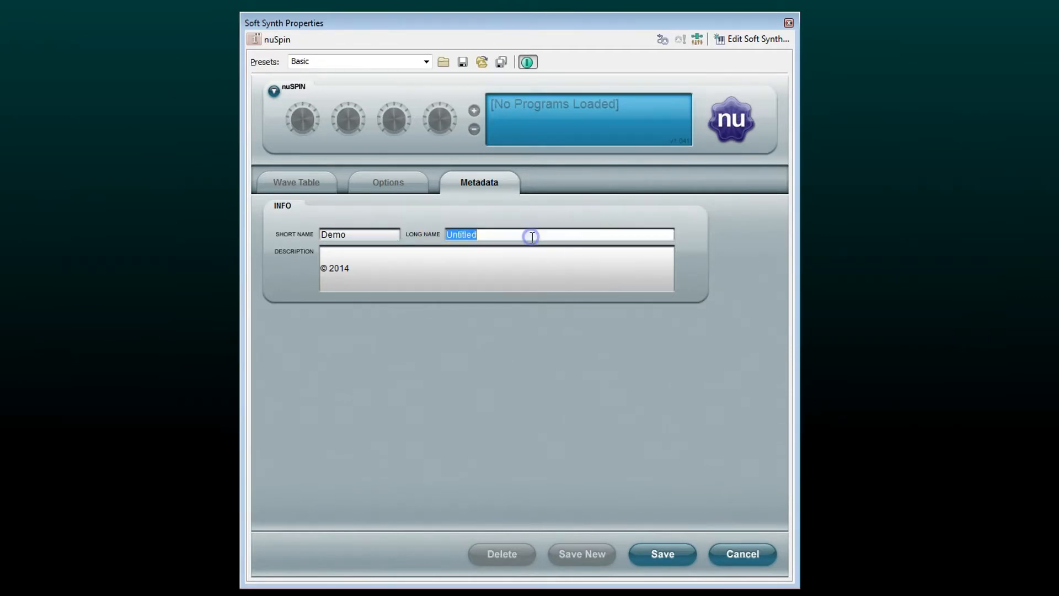
{"action": "type", "text": "Demo"}
{"action": "left_click", "coordinate": [399, 276]}
{"action": "left_click", "coordinate": [405, 268]}
{"action": "type", "text": "nuVibrations LLC"}
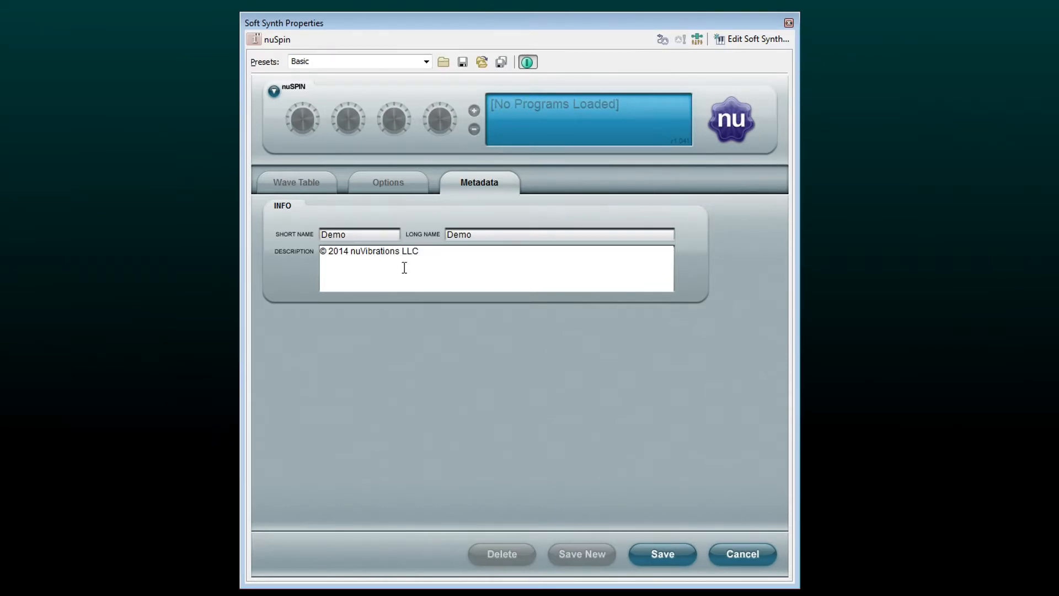
Step: Load the four input images 00008165, ceiling, eye_nebula and glass2 from the Simple folder into the wavetable
{"action": "left_click", "coordinate": [296, 182]}
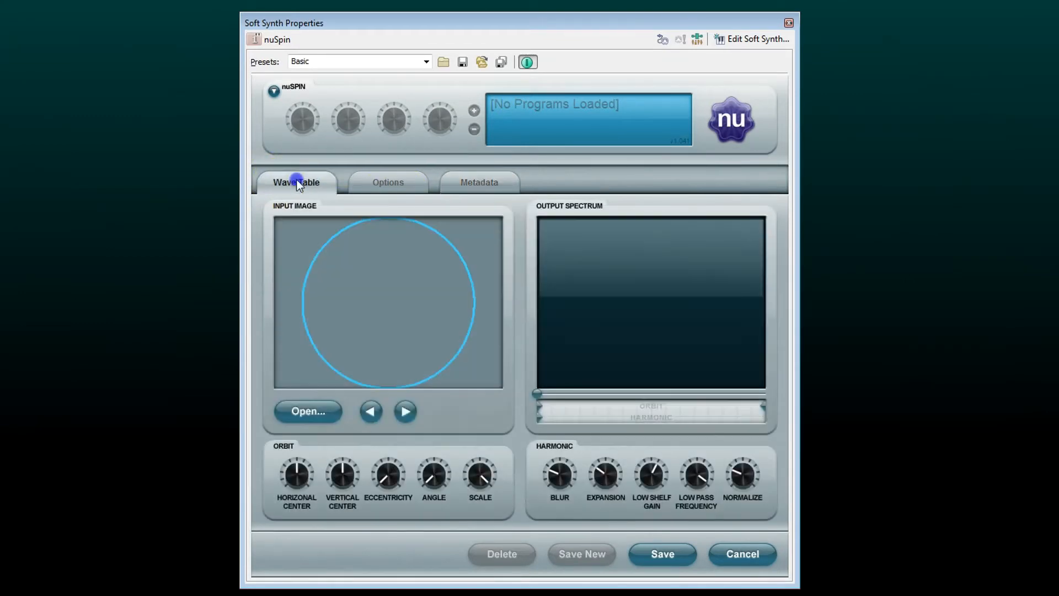
{"action": "left_click", "coordinate": [300, 410]}
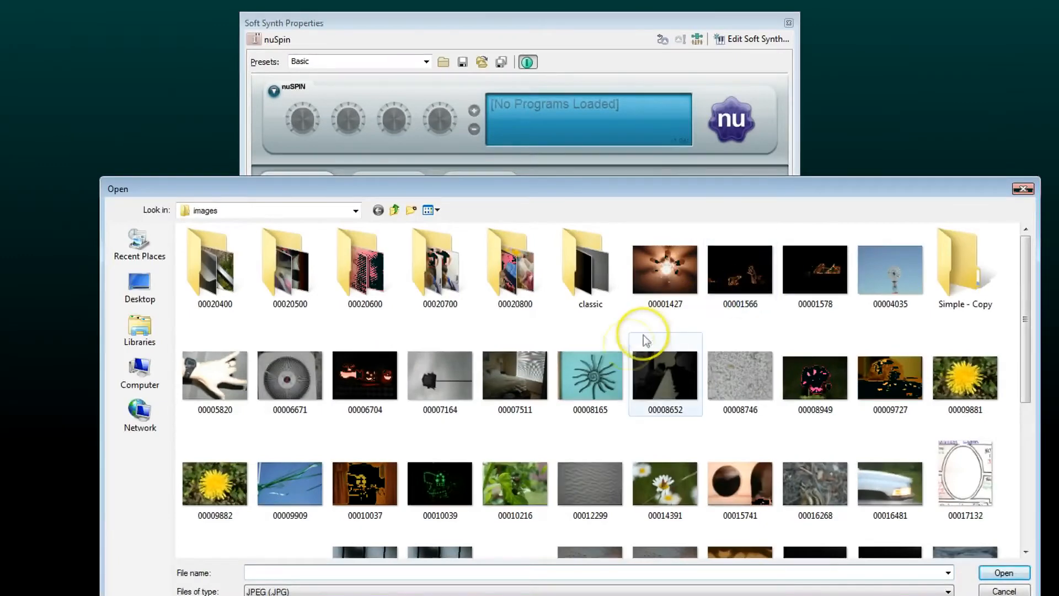
{"action": "left_click_drag", "start_coordinate": [1023, 360], "coordinate": [1027, 535]}
{"action": "double_click", "coordinate": [213, 513]}
{"action": "left_click", "coordinate": [285, 503]}
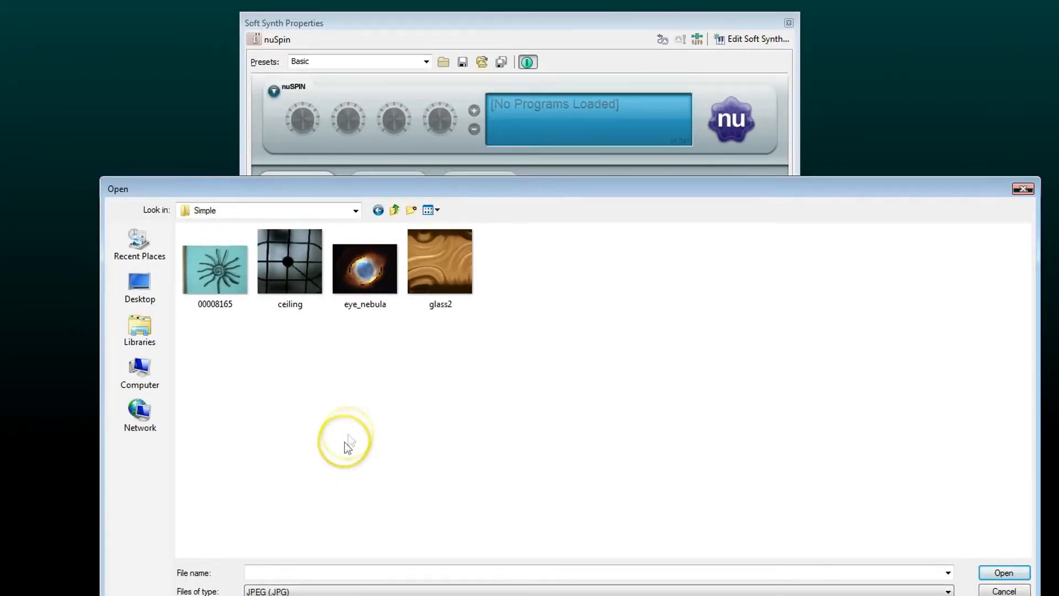
{"action": "left_click", "coordinate": [223, 273]}
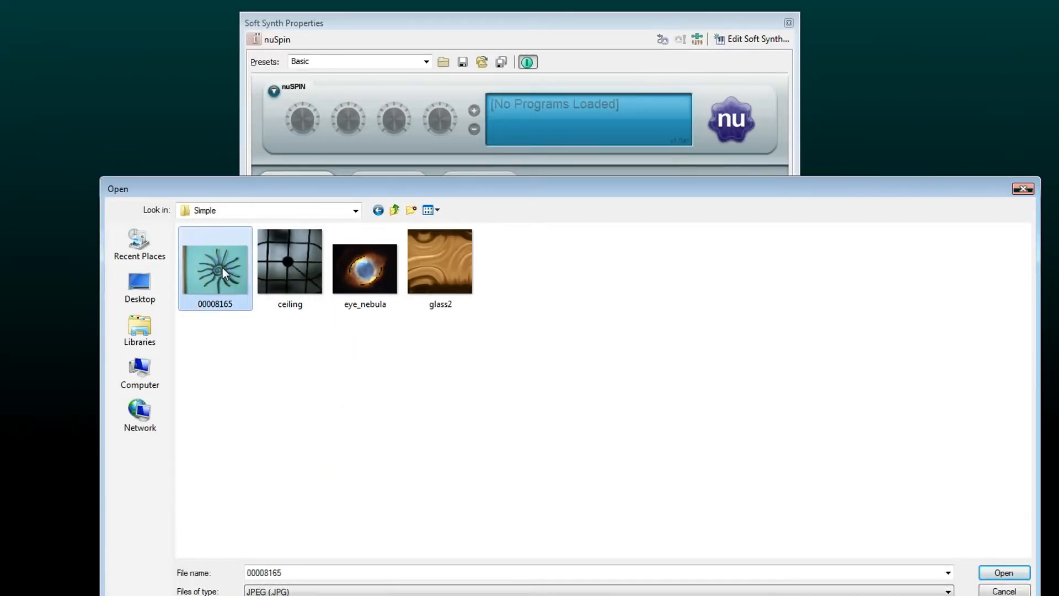
{"action": "left_click", "coordinate": [293, 266]}
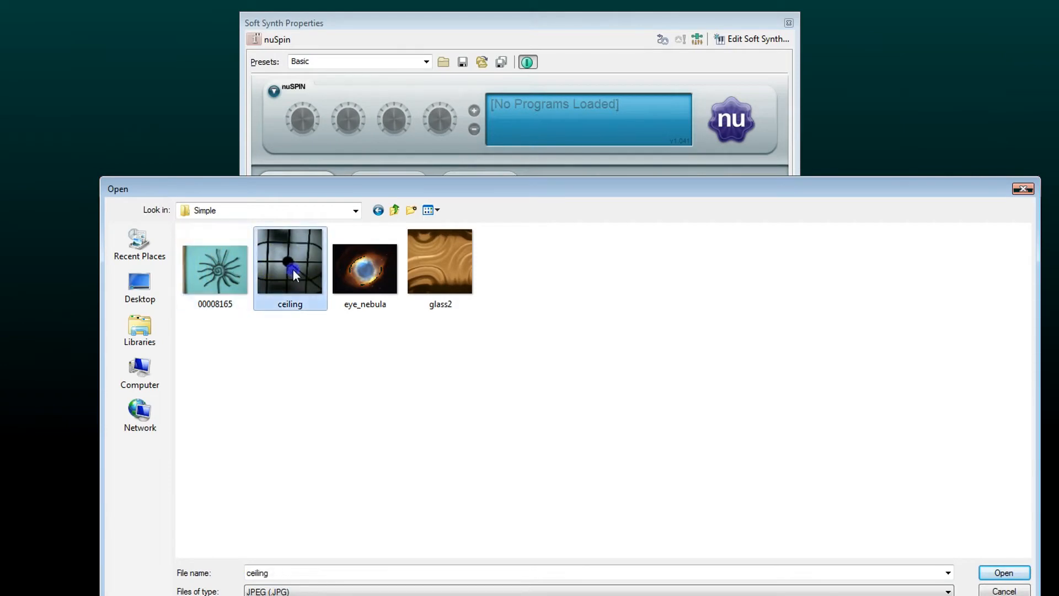
{"action": "left_click", "coordinate": [214, 266]}
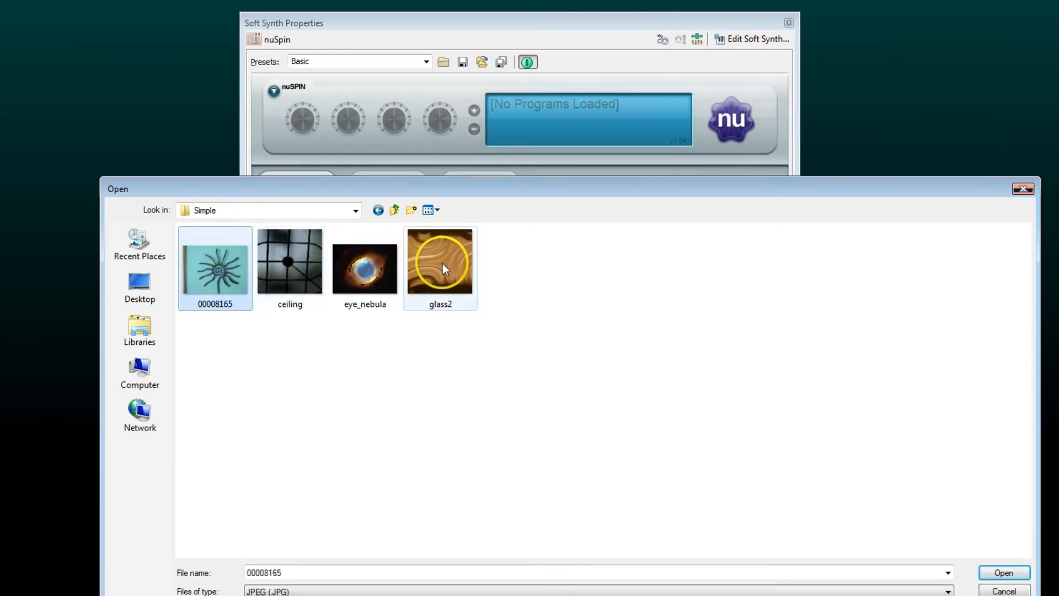
{"action": "left_click", "coordinate": [442, 264], "text": "shift"}
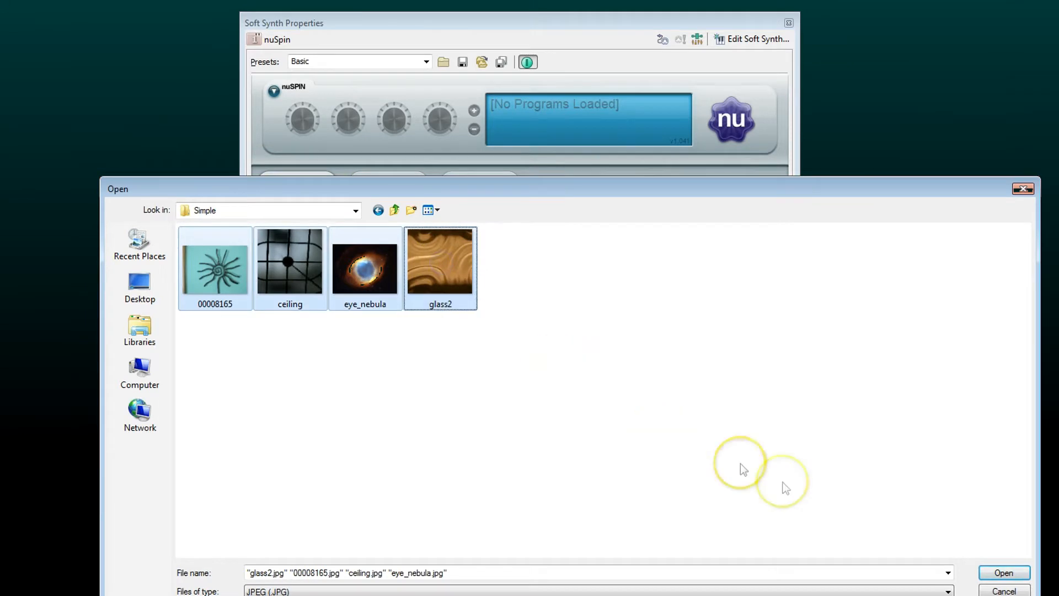
{"action": "left_click", "coordinate": [1007, 574]}
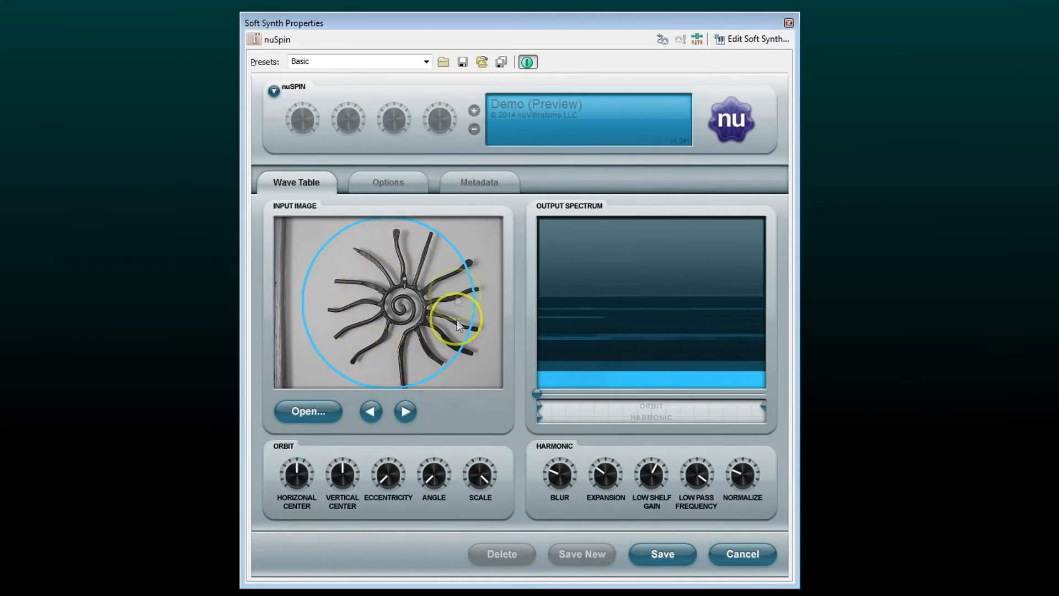
Step: Browse through the loaded input images and make the eye_nebula image the current one
{"action": "left_click", "coordinate": [406, 411]}
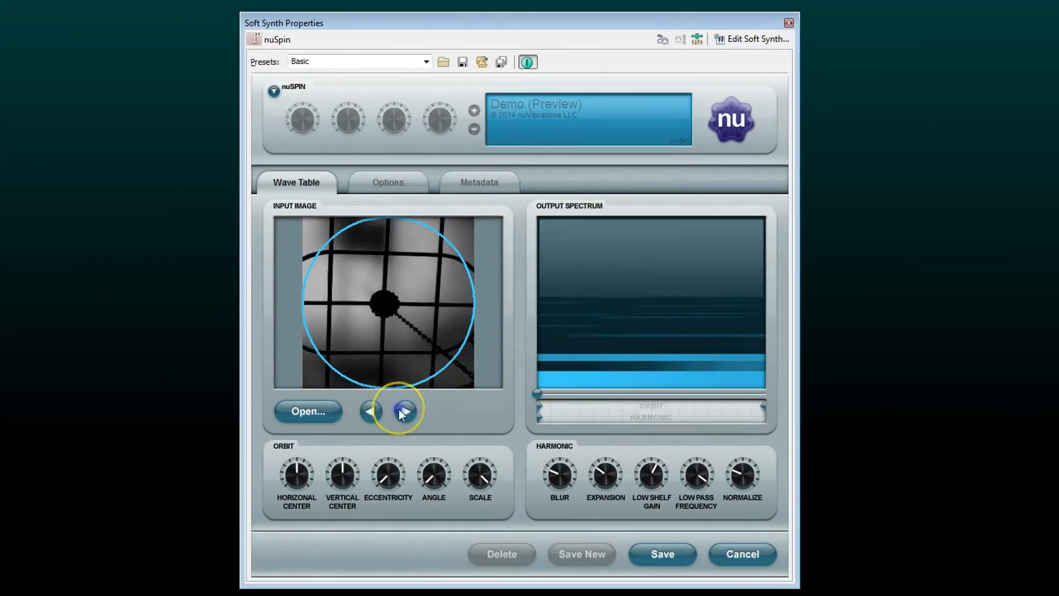
{"action": "left_click", "coordinate": [406, 411]}
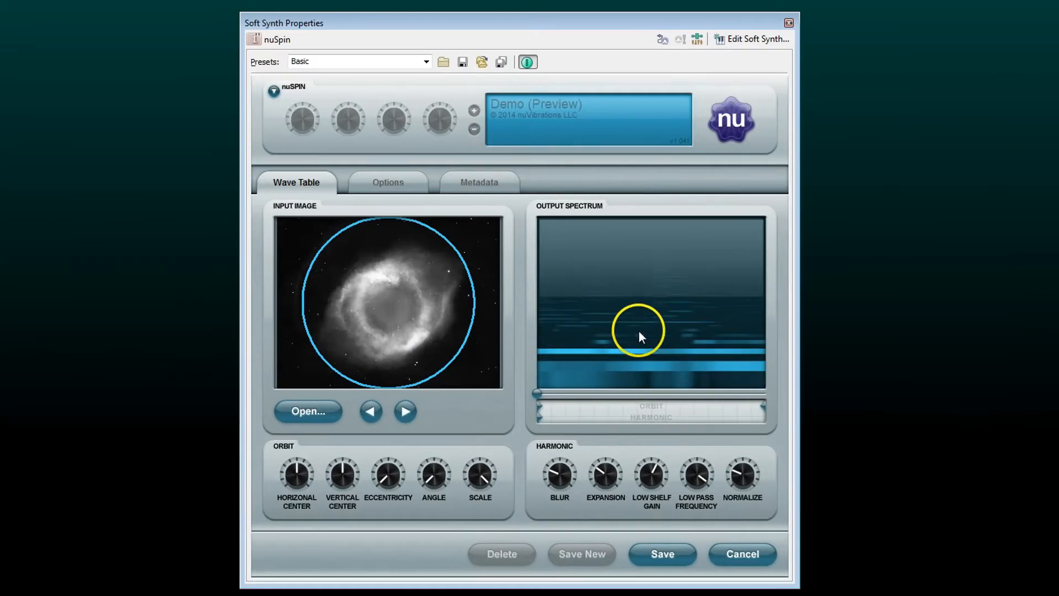
{"action": "left_click", "coordinate": [408, 411]}
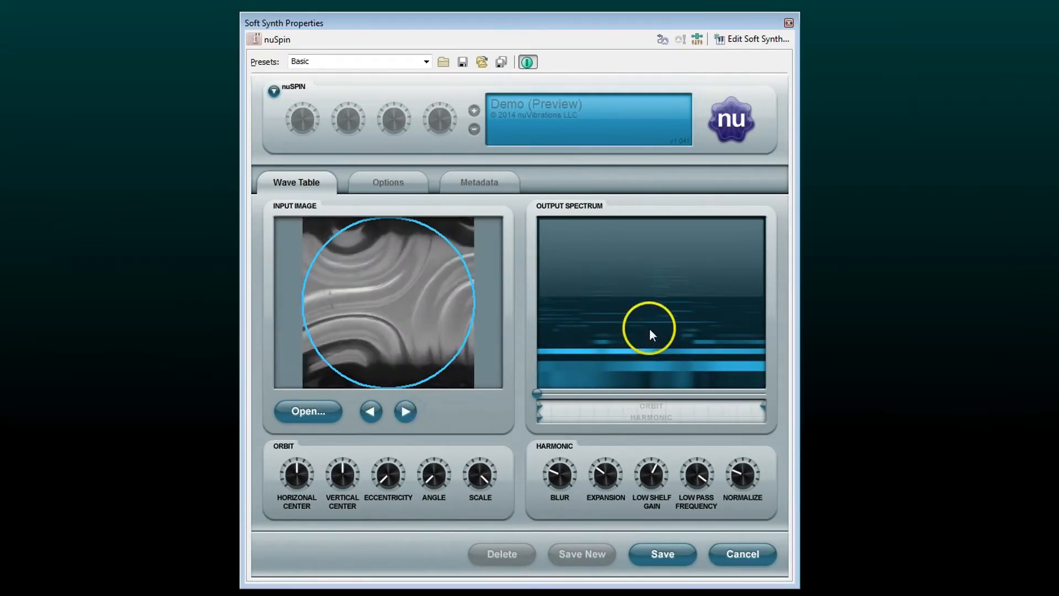
{"action": "left_click", "coordinate": [371, 411]}
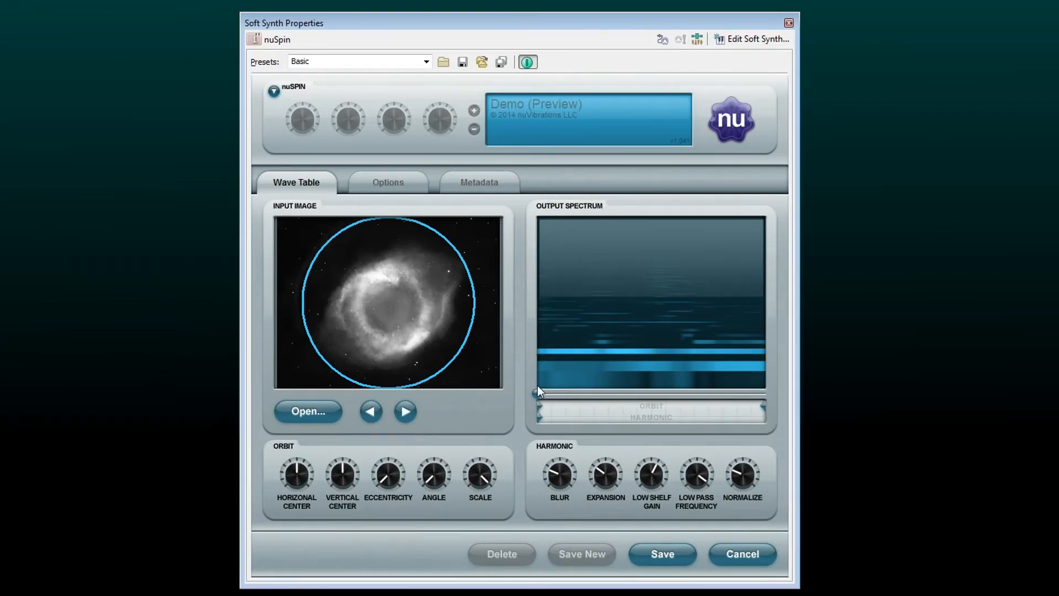
Step: Sweep the orbit position along the output spectrum from its start to its end
{"action": "mouse_move", "coordinate": [535, 395]}
{"action": "left_mouse_down"}
{"action": "mouse_move", "coordinate": [765, 395]}
{"action": "mouse_move", "coordinate": [536, 395]}
{"action": "left_mouse_up"}
{"action": "mouse_move", "coordinate": [535, 394]}
{"action": "left_mouse_down"}
{"action": "mouse_move", "coordinate": [736, 394]}
{"action": "mouse_move", "coordinate": [536, 394]}
{"action": "left_mouse_up"}
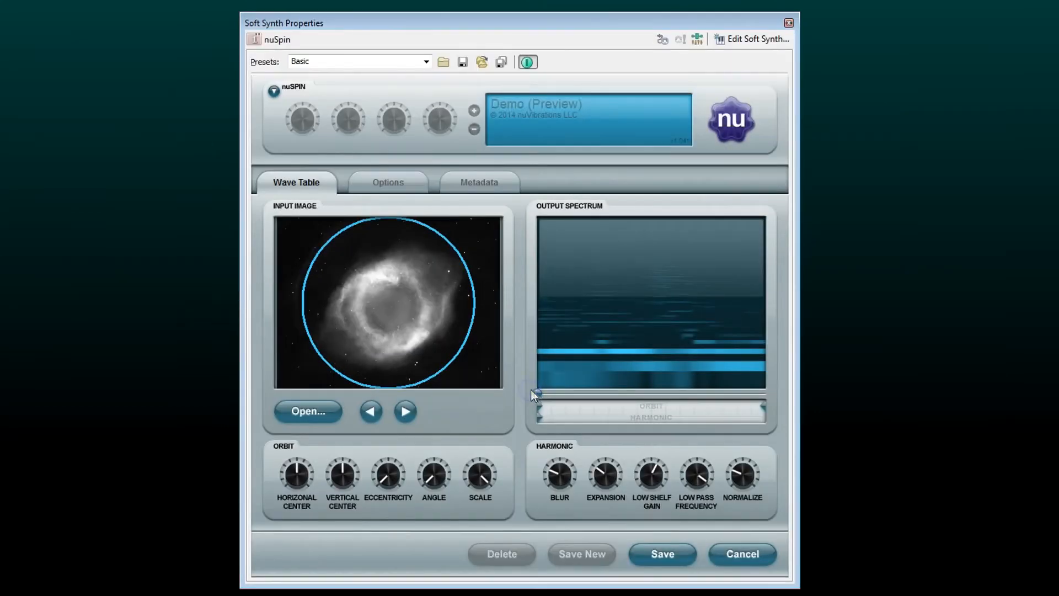
{"action": "left_click", "coordinate": [536, 393]}
{"action": "left_click_drag", "start_coordinate": [537, 393], "coordinate": [765, 396]}
Step: Adjust the horizontal and vertical center to place the orbit over the nebula, and reduce its scale slightly
{"action": "left_click_drag", "start_coordinate": [298, 477], "coordinate": [341, 481]}
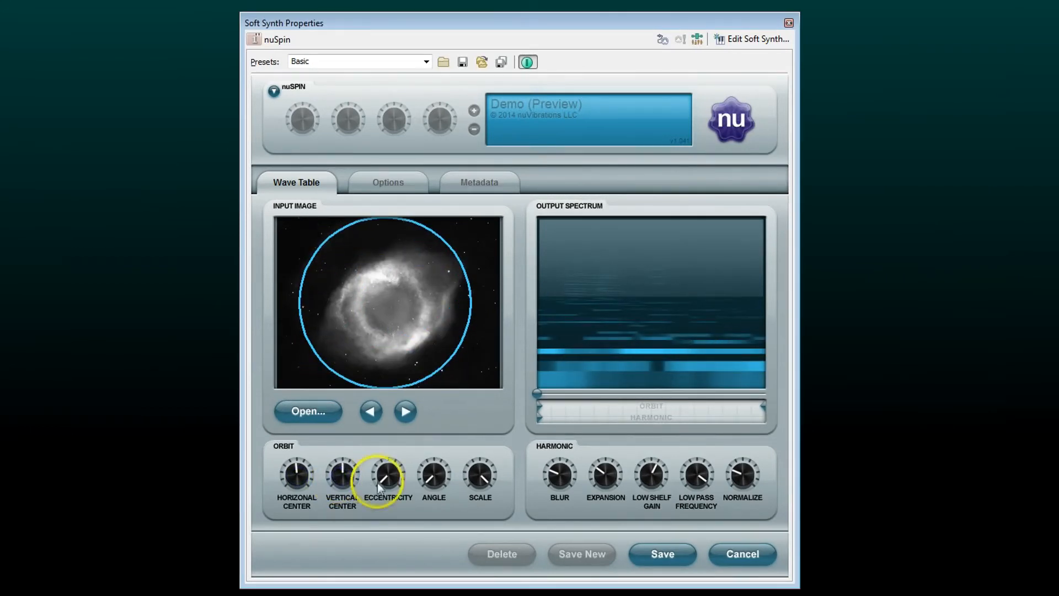
{"action": "mouse_move", "coordinate": [381, 479]}
{"action": "left_mouse_down"}
{"action": "mouse_move", "coordinate": [404, 462]}
{"action": "mouse_move", "coordinate": [428, 479]}
{"action": "mouse_move", "coordinate": [380, 475]}
{"action": "mouse_move", "coordinate": [477, 475]}
{"action": "mouse_move", "coordinate": [383, 475]}
{"action": "left_mouse_up"}
{"action": "left_click_drag", "start_coordinate": [478, 491], "coordinate": [476, 479]}
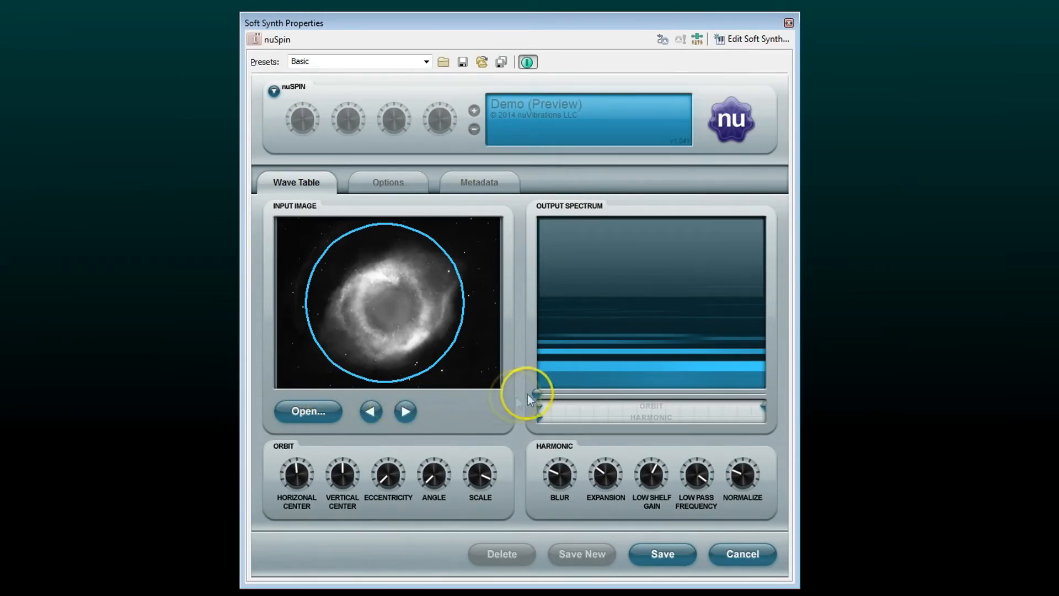
{"action": "left_click_drag", "start_coordinate": [538, 394], "coordinate": [533, 395]}
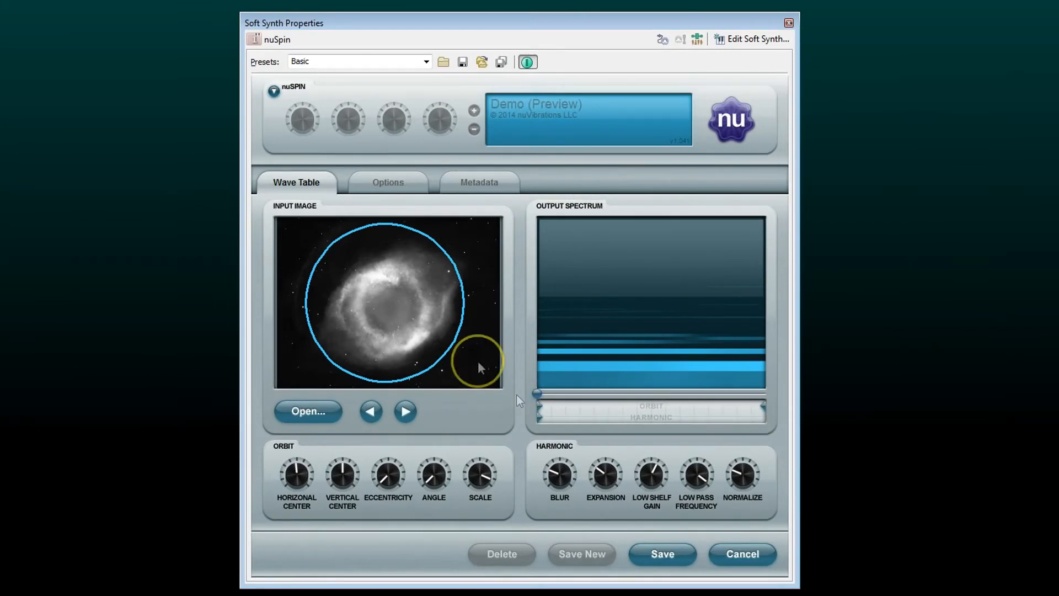
{"action": "left_click_drag", "start_coordinate": [296, 474], "coordinate": [337, 474]}
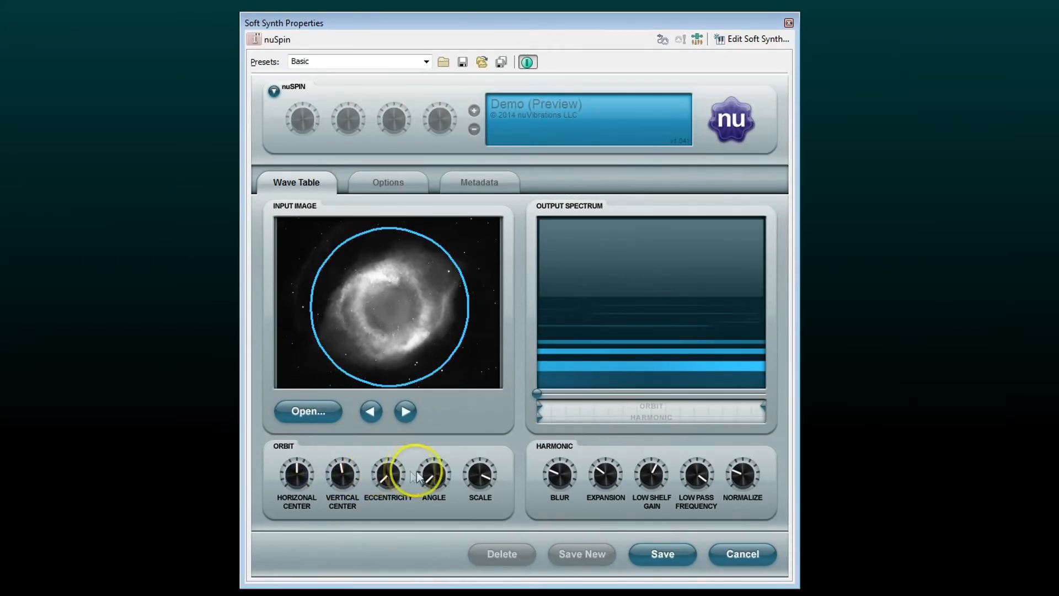
{"action": "left_click_drag", "start_coordinate": [481, 475], "coordinate": [481, 474]}
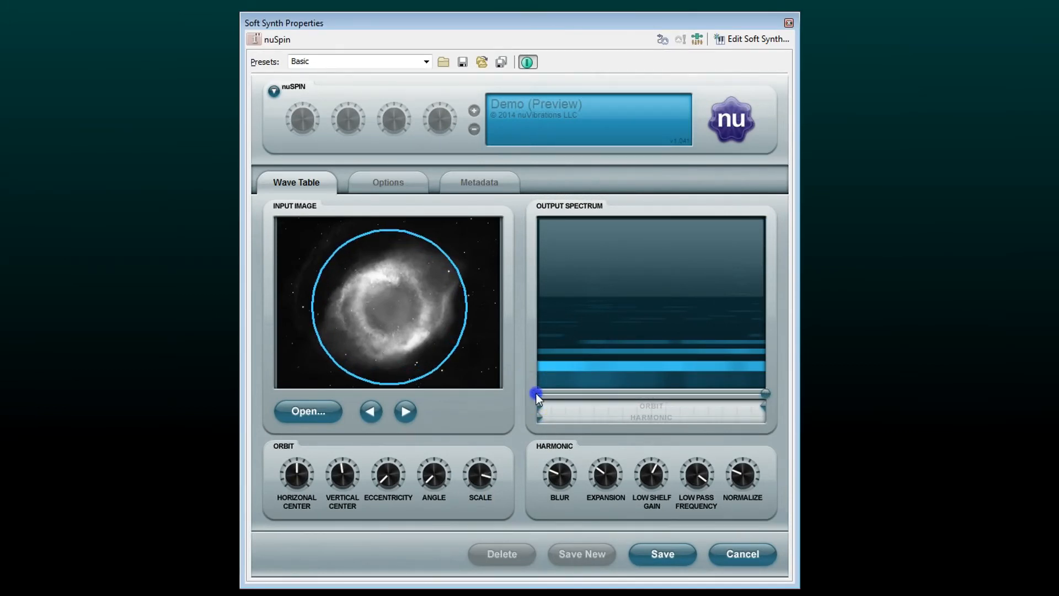
Step: Shrink the end orbit around the nebula's dark core and fit the starting orbit around its bright outer ring
{"action": "left_click_drag", "start_coordinate": [481, 470], "coordinate": [472, 544]}
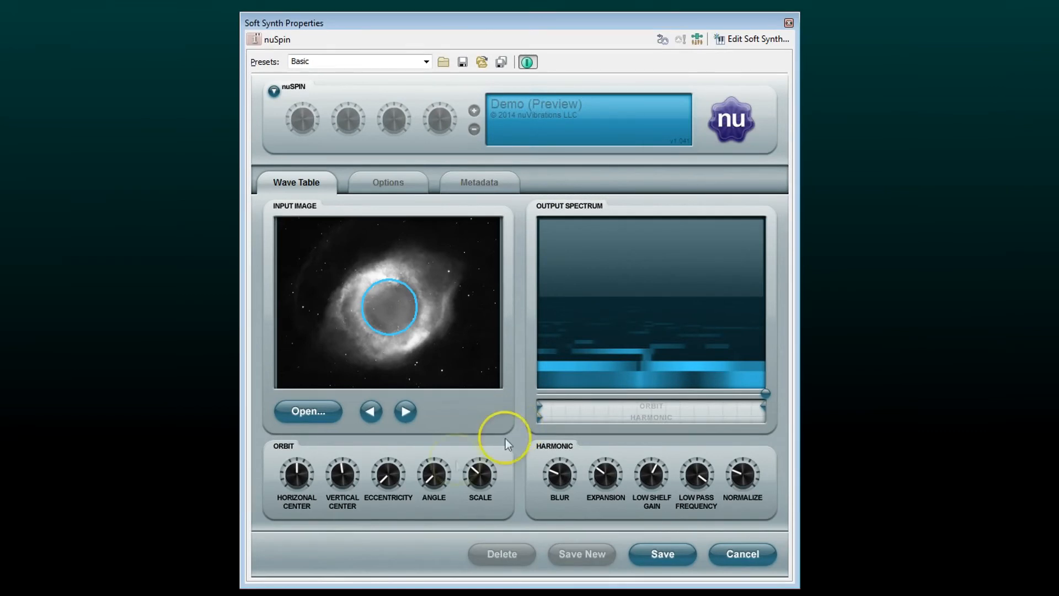
{"action": "left_click_drag", "start_coordinate": [481, 473], "coordinate": [480, 474]}
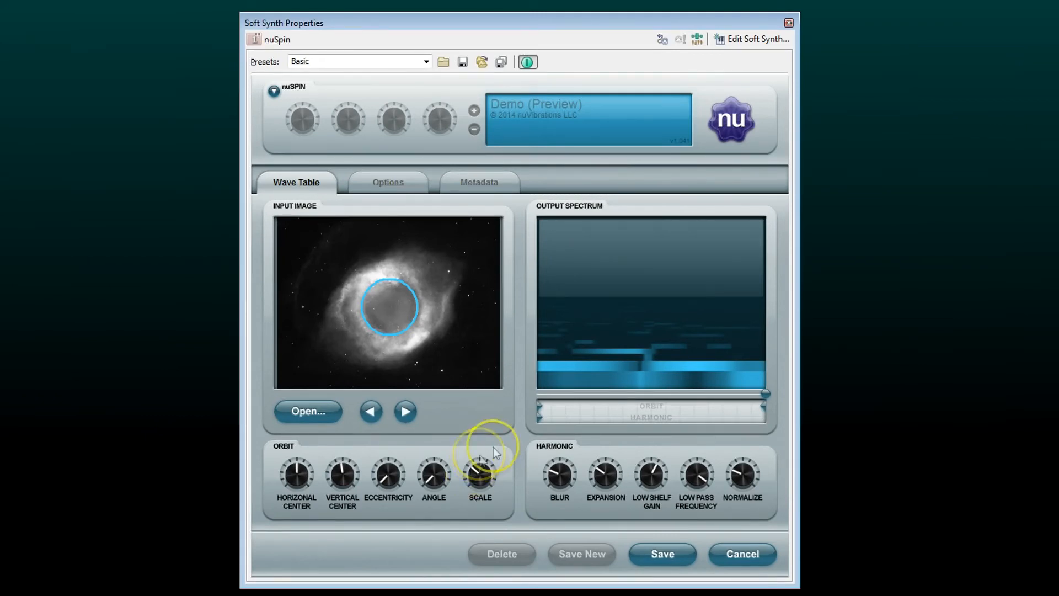
{"action": "left_click_drag", "start_coordinate": [564, 469], "coordinate": [577, 444]}
{"action": "left_click", "coordinate": [766, 393]}
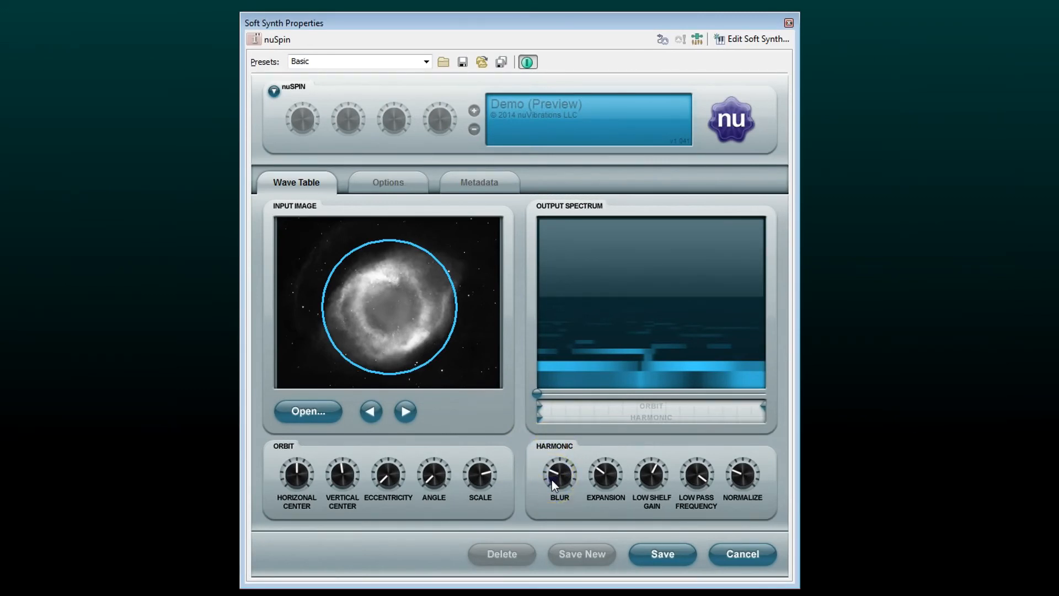
Step: Increase the harmonic Blur to just past the middle of its range
{"action": "left_click_drag", "start_coordinate": [551, 480], "coordinate": [565, 465]}
{"action": "left_click_drag", "start_coordinate": [561, 482], "coordinate": [555, 476]}
{"action": "left_click_drag", "start_coordinate": [554, 476], "coordinate": [556, 473]}
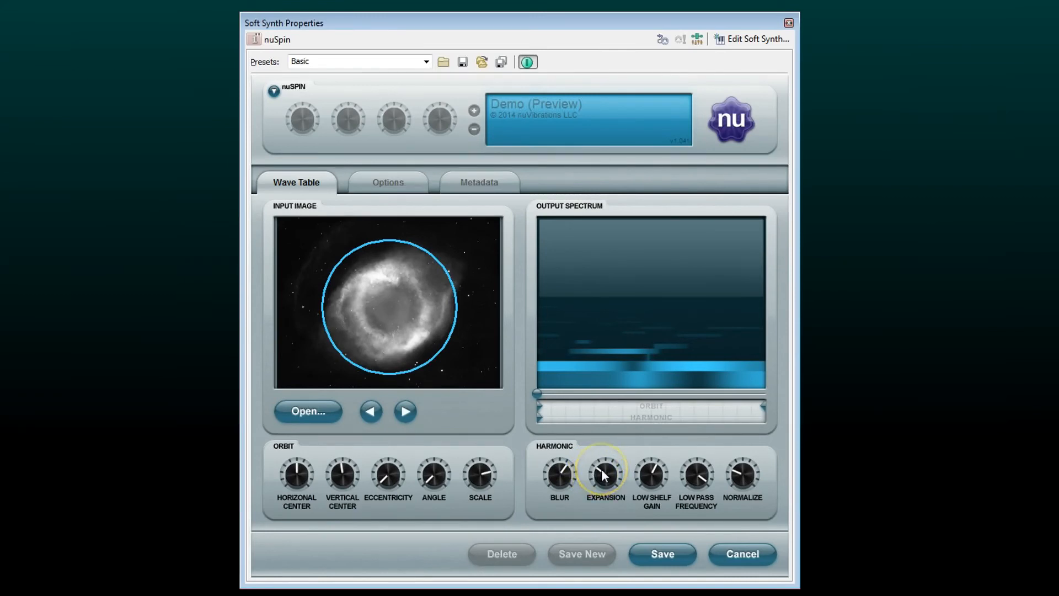
Step: Try low and high harmonic Expansion settings, leave it slightly above minimum, and raise the Low Shelf Gain
{"action": "left_click_drag", "start_coordinate": [603, 474], "coordinate": [598, 491]}
{"action": "left_click", "coordinate": [606, 475]}
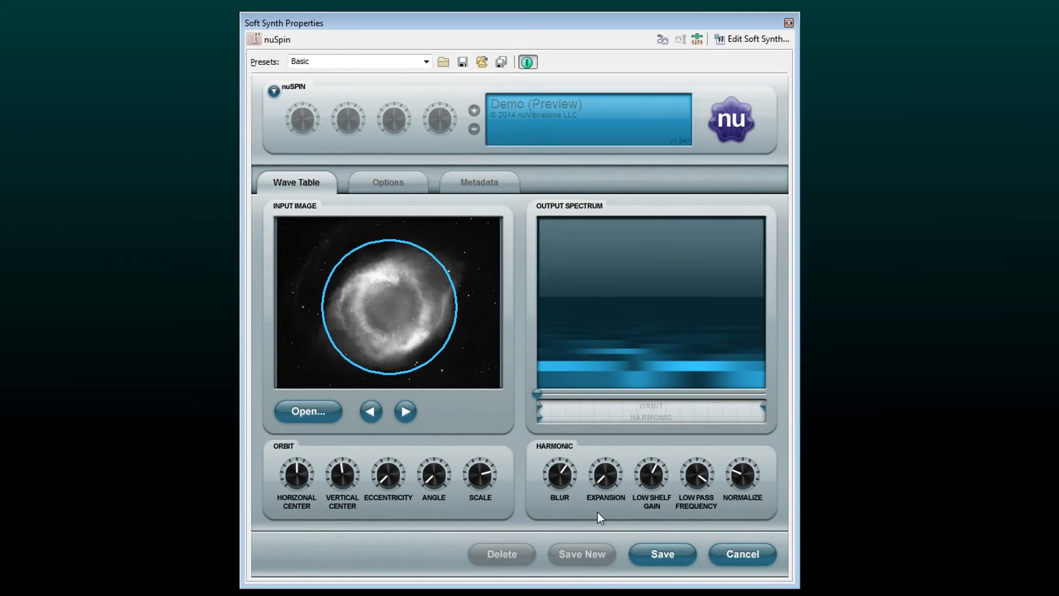
{"action": "left_click", "coordinate": [624, 485]}
{"action": "left_click_drag", "start_coordinate": [601, 477], "coordinate": [627, 379]}
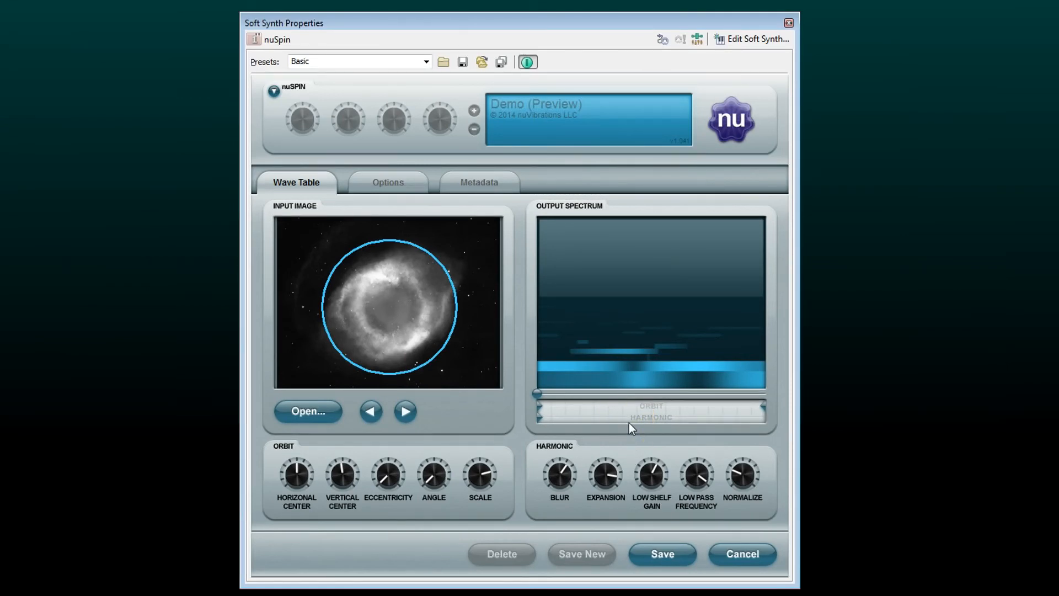
{"action": "left_click_drag", "start_coordinate": [607, 475], "coordinate": [590, 506]}
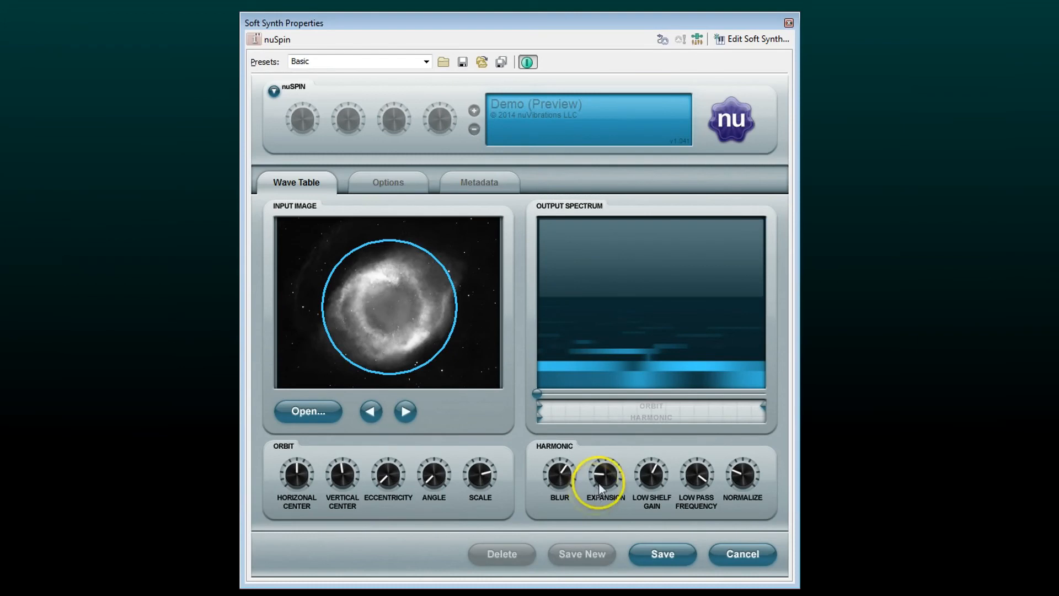
{"action": "left_click_drag", "start_coordinate": [605, 477], "coordinate": [605, 477]}
{"action": "left_click_drag", "start_coordinate": [604, 480], "coordinate": [601, 481]}
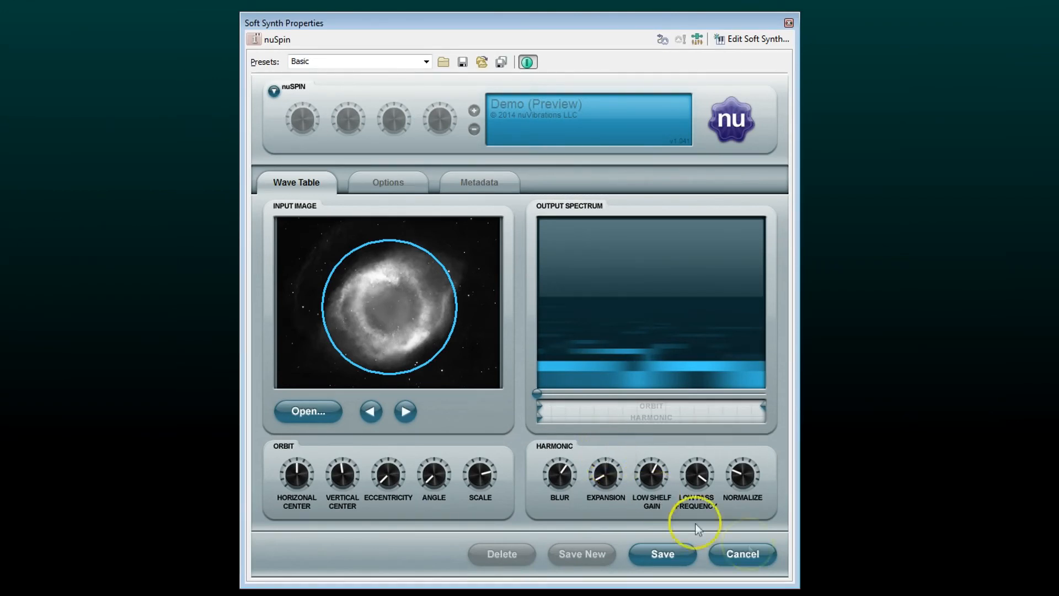
{"action": "left_click_drag", "start_coordinate": [657, 481], "coordinate": [645, 479]}
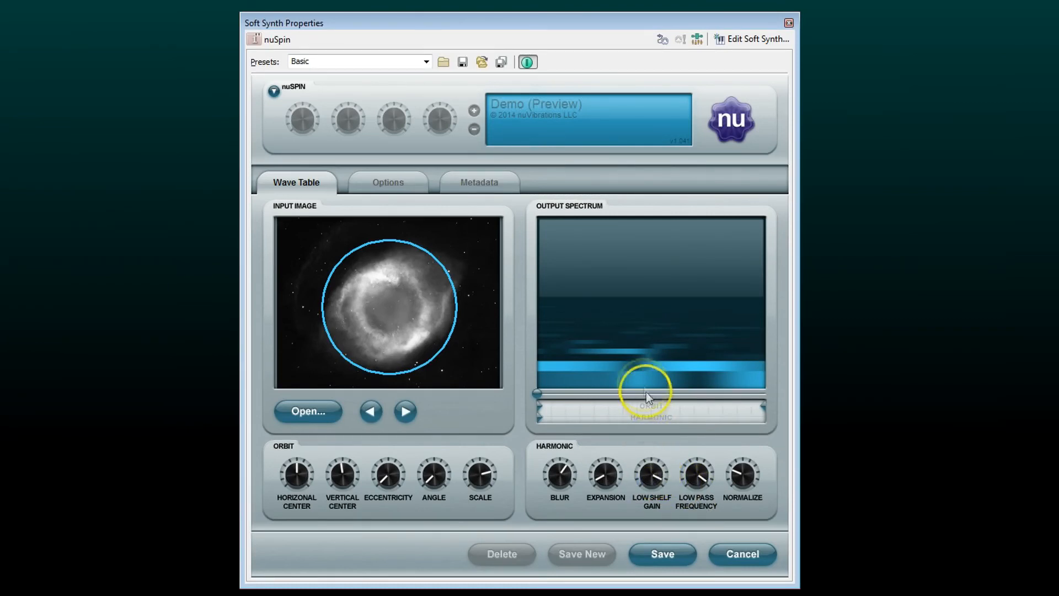
Step: Try different Low Shelf Gain settings, leave it just below its midpoint, and lower the Low Pass Frequency to moderately above its midpoint
{"action": "left_click_drag", "start_coordinate": [644, 473], "coordinate": [650, 523]}
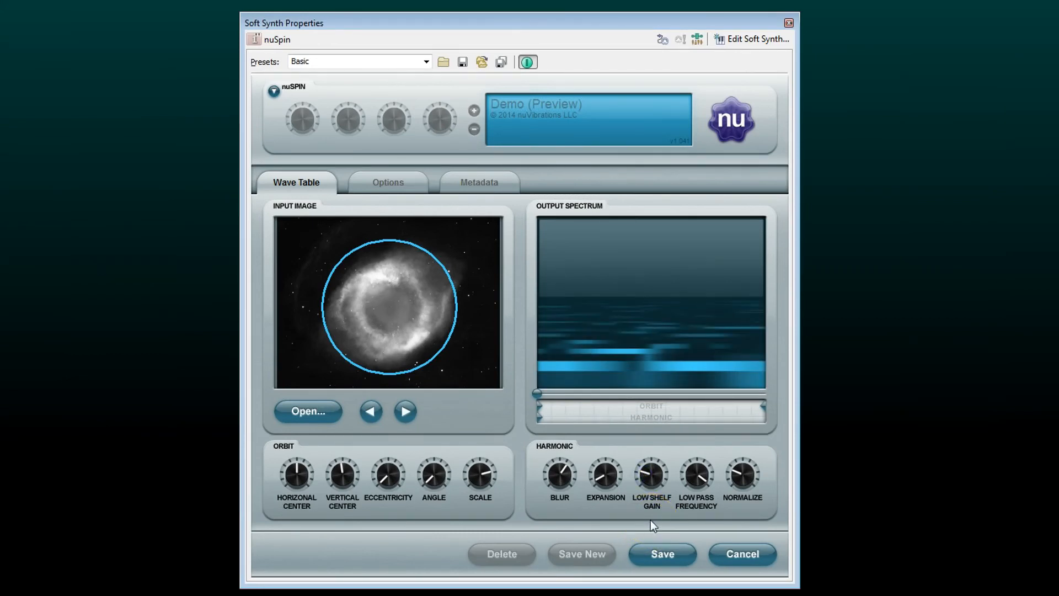
{"action": "double_click", "coordinate": [648, 475]}
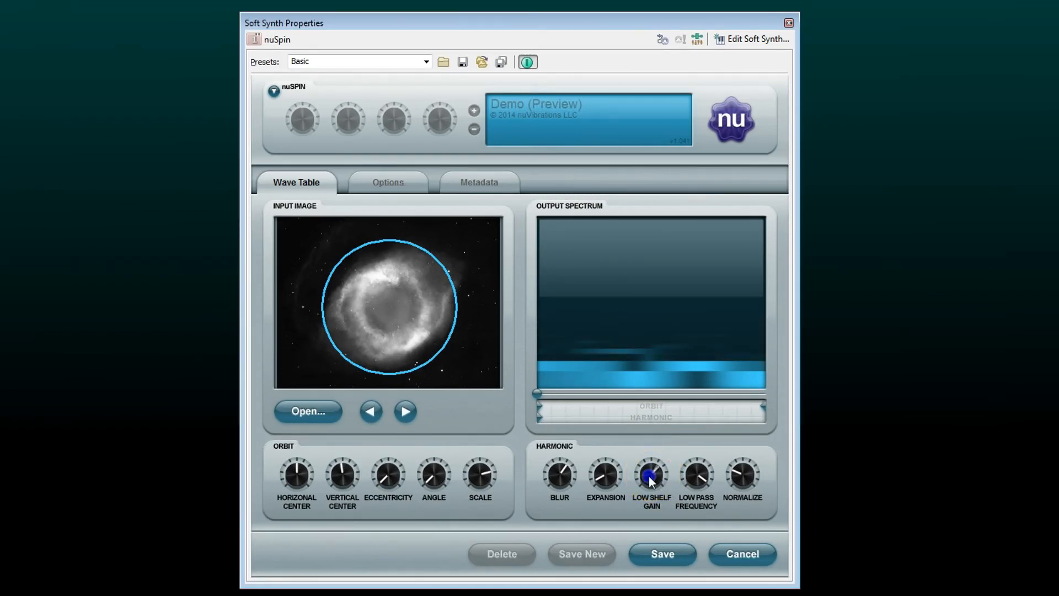
{"action": "left_click_drag", "start_coordinate": [648, 475], "coordinate": [637, 518]}
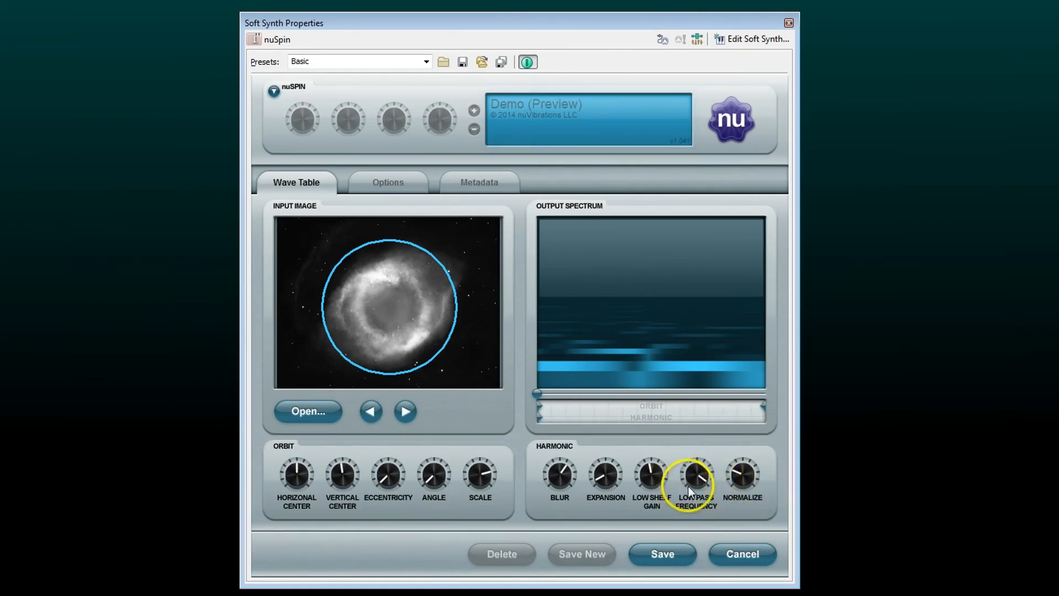
{"action": "left_click_drag", "start_coordinate": [695, 476], "coordinate": [673, 544]}
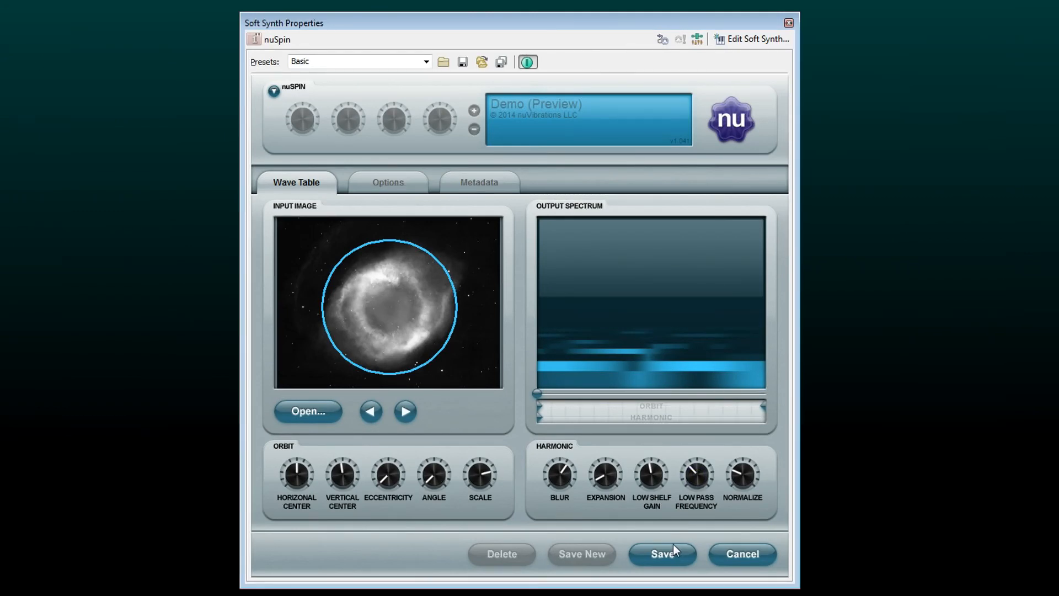
{"action": "left_click_drag", "start_coordinate": [695, 474], "coordinate": [707, 488]}
Step: Try the minimum and maximum harmonic Normalize settings, and leave it at about a quarter of its range
{"action": "left_click_drag", "start_coordinate": [739, 472], "coordinate": [729, 505]}
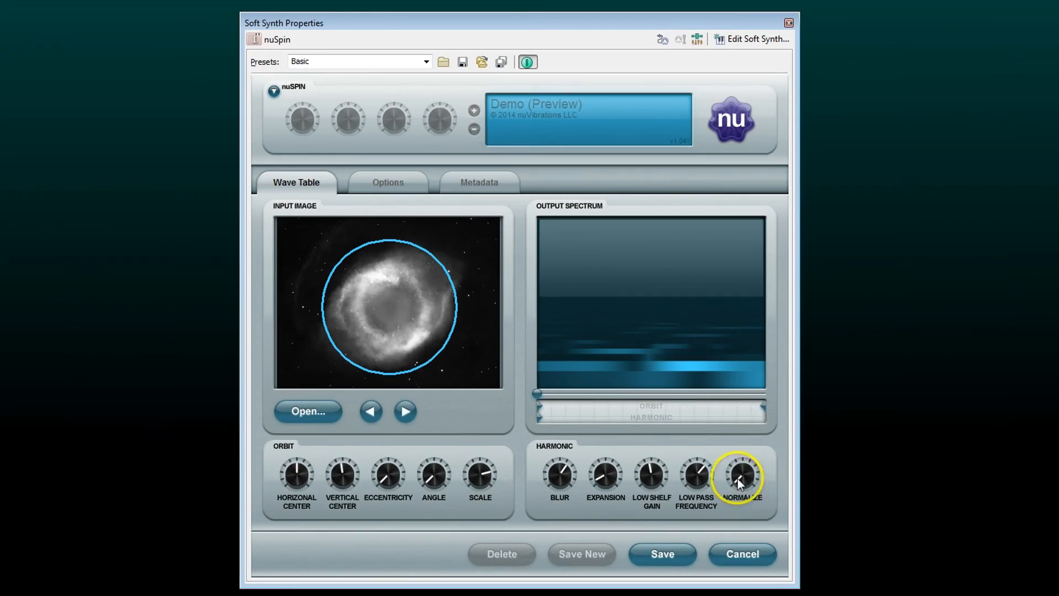
{"action": "left_click_drag", "start_coordinate": [739, 483], "coordinate": [730, 301]}
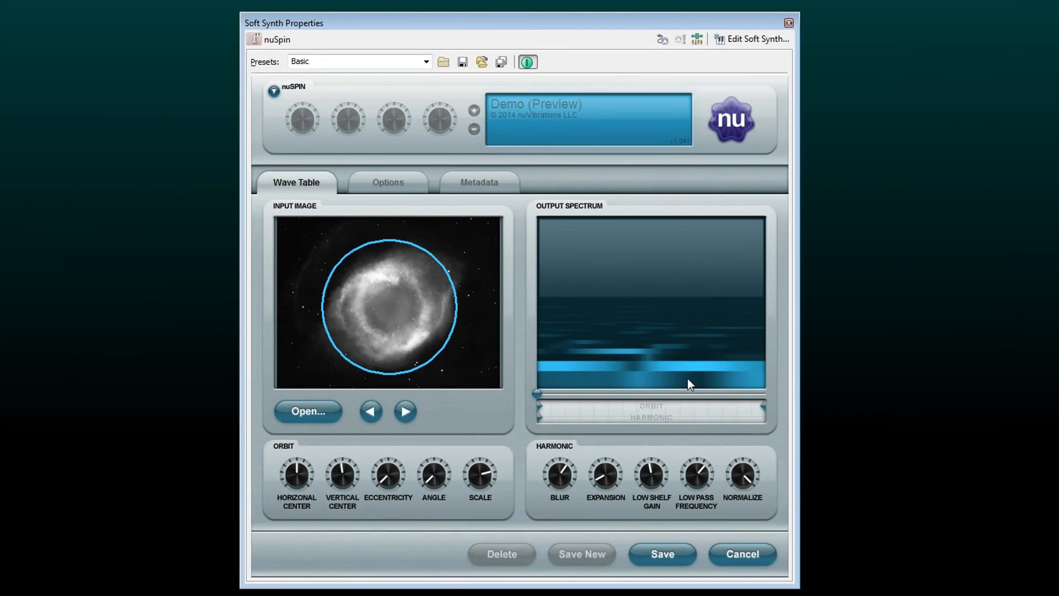
{"action": "left_click_drag", "start_coordinate": [744, 480], "coordinate": [706, 545]}
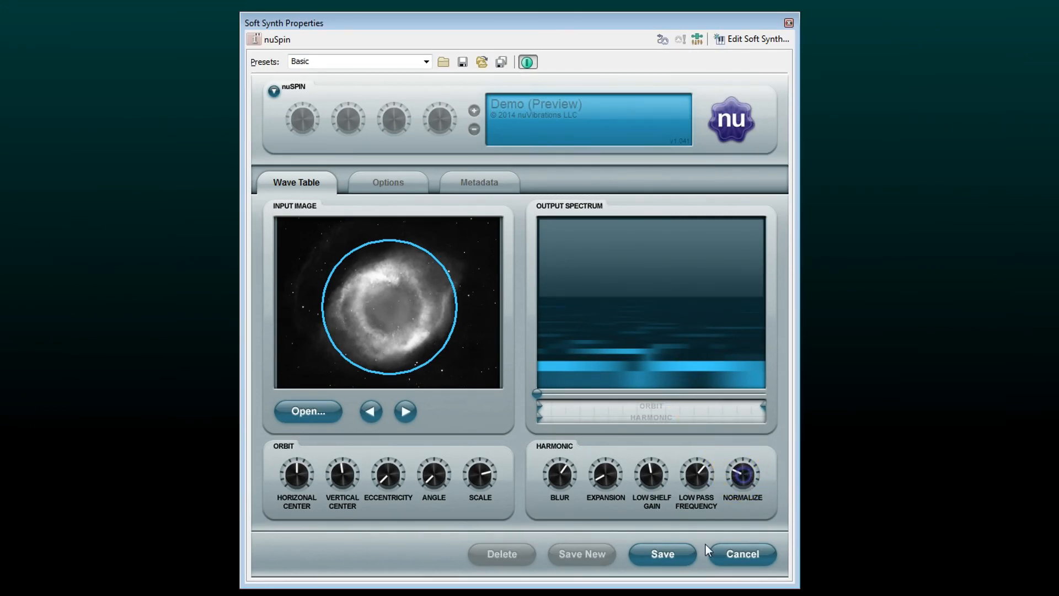